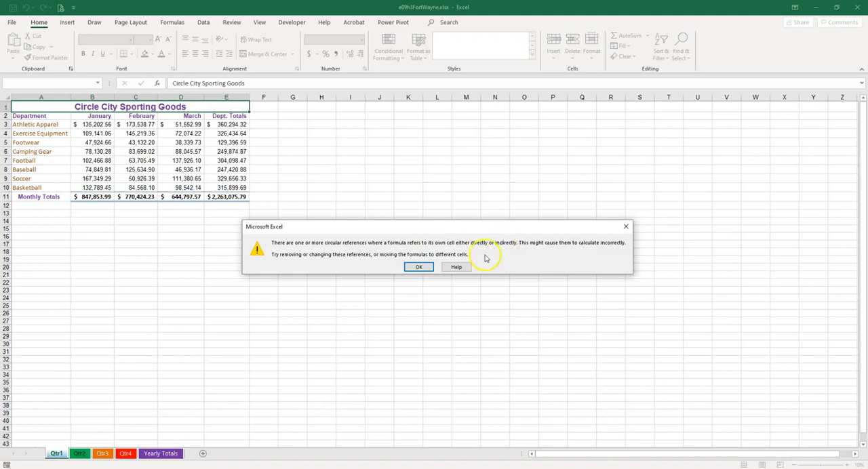
- Dismiss the circular reference warning and trace the dependents of cell B3 on the Qtr1 sheet
{"action": "left_click", "coordinate": [420, 267]}
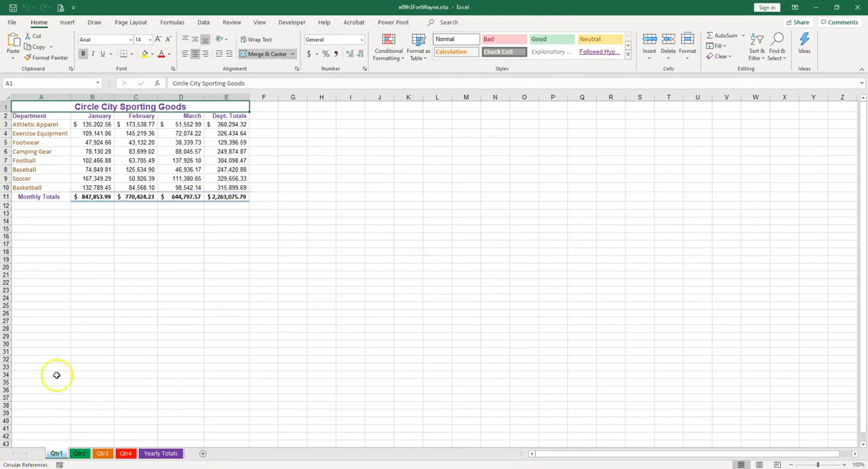
{"action": "left_click", "coordinate": [91, 127]}
{"action": "left_click", "coordinate": [92, 125]}
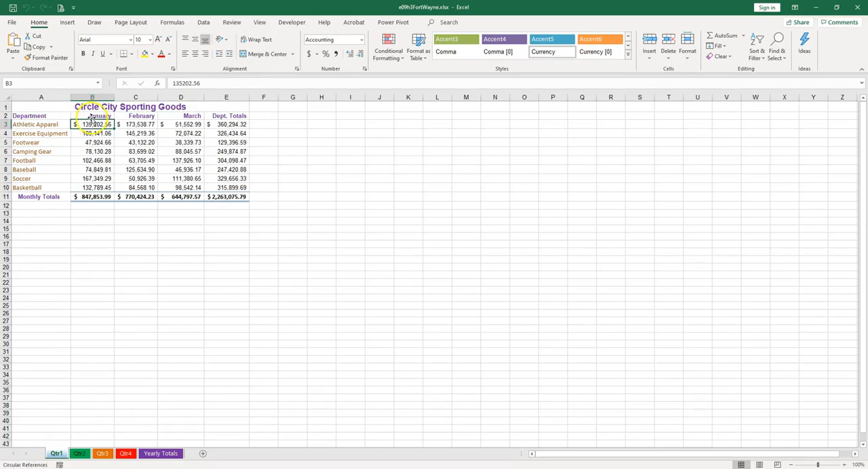
{"action": "left_click", "coordinate": [182, 24]}
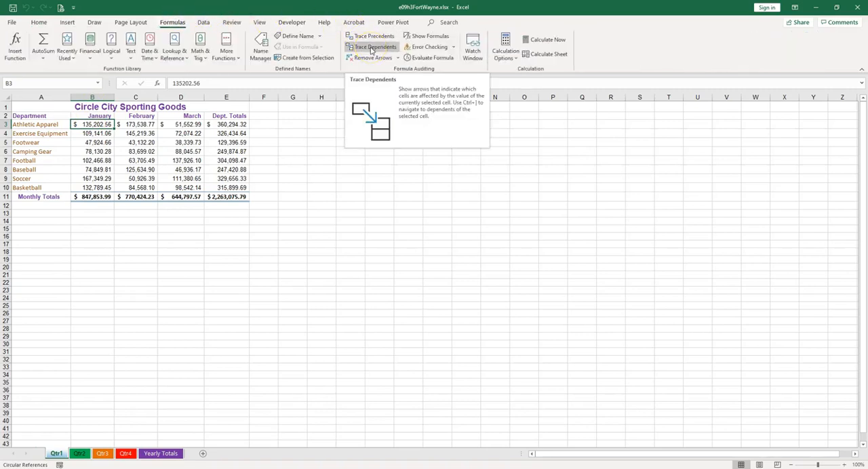
{"action": "left_click", "coordinate": [372, 48]}
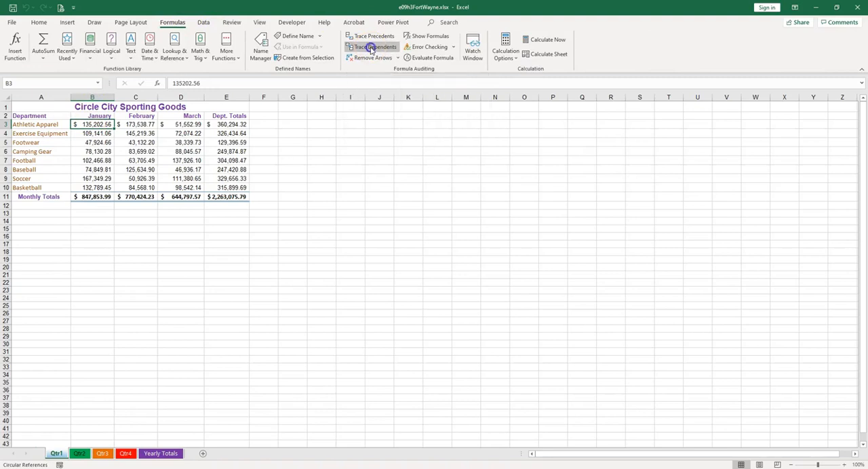
- Inspect the SUM formulas in cells B11 and E3 on the Qtr1 sheet without changing them
{"action": "double_click", "coordinate": [98, 197]}
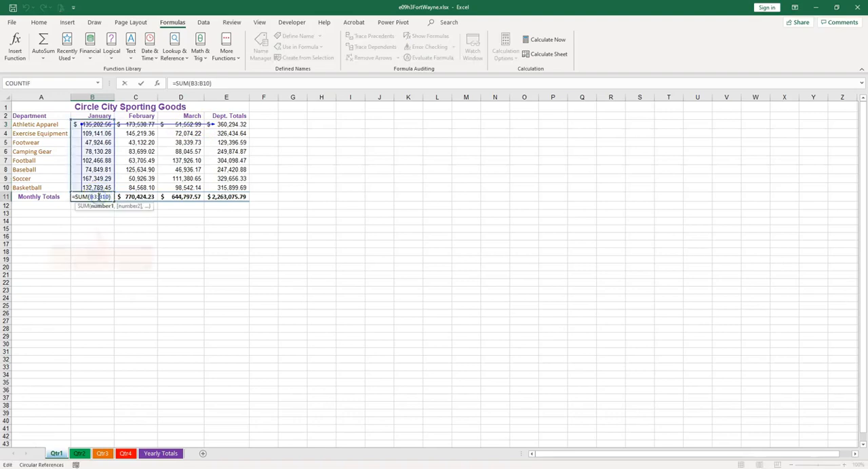
{"action": "key", "text": "Escape"}
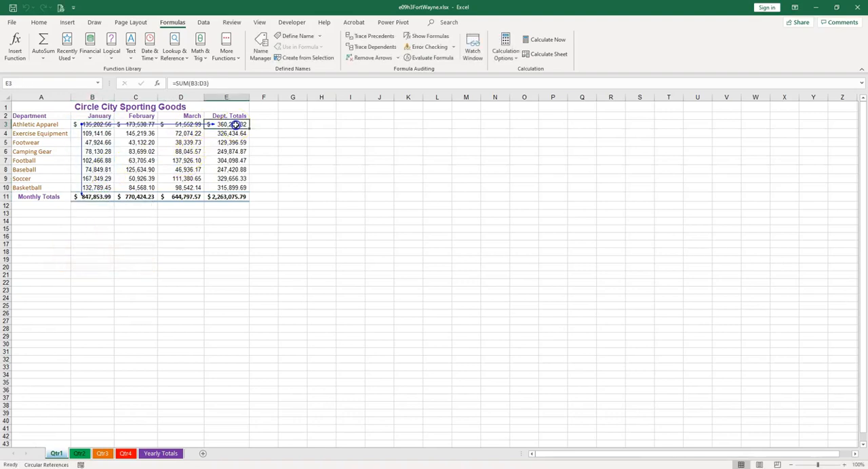
{"action": "double_click", "coordinate": [234, 124]}
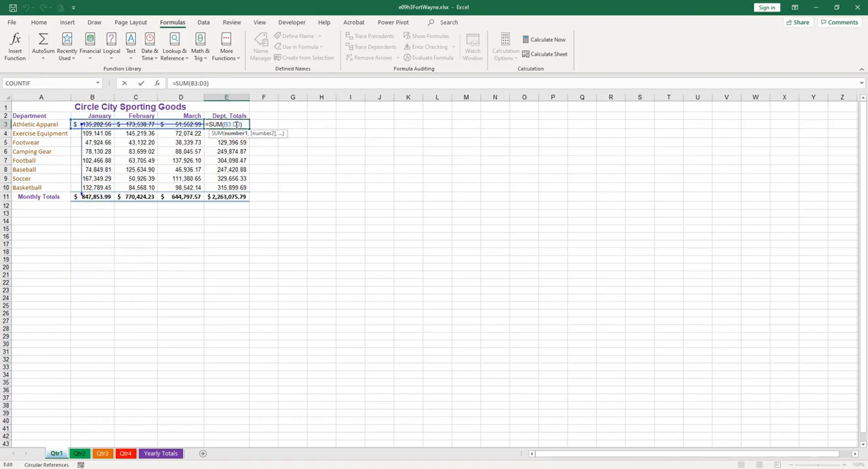
{"action": "key", "text": "Escape"}
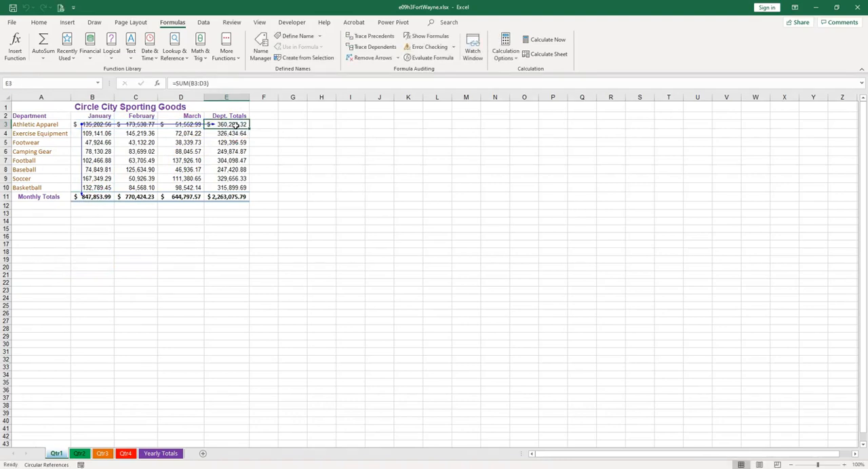
- Clear the dependent arrows and trace the precedents of cell E3 on the Qtr1 sheet
{"action": "left_click", "coordinate": [234, 125]}
{"action": "left_click", "coordinate": [376, 38]}
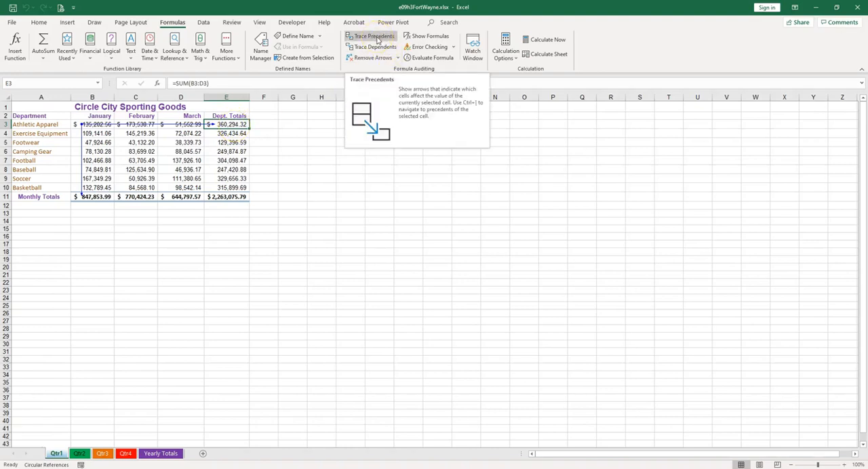
{"action": "left_click", "coordinate": [379, 59]}
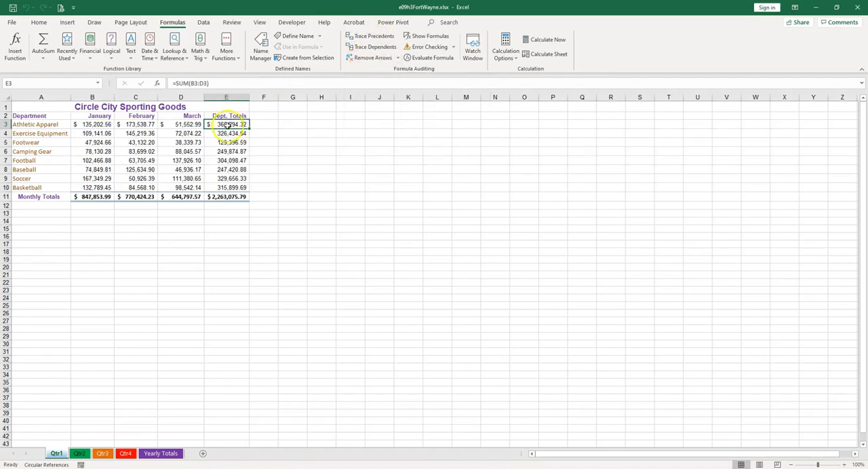
{"action": "left_click", "coordinate": [380, 37]}
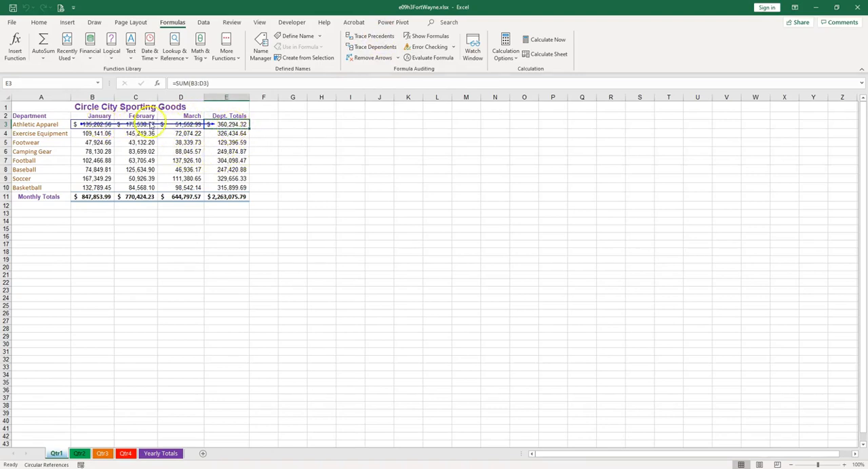
- Check the range used by the formula in E3 on Qtr1 and remove all trace arrows
{"action": "double_click", "coordinate": [229, 125]}
{"action": "left_click", "coordinate": [244, 125]}
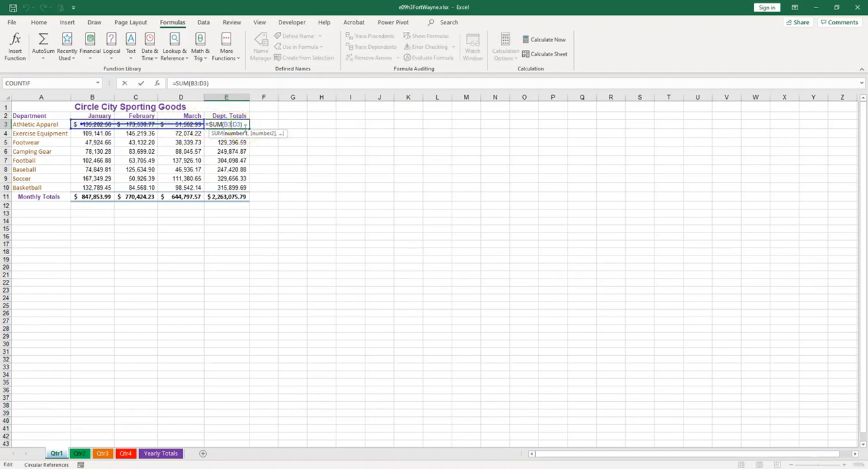
{"action": "key", "text": "ctrl+Return"}
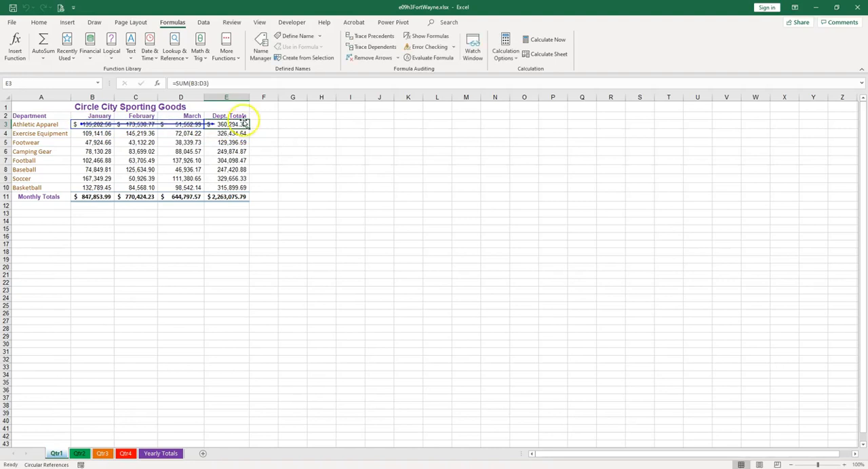
{"action": "left_click", "coordinate": [371, 59]}
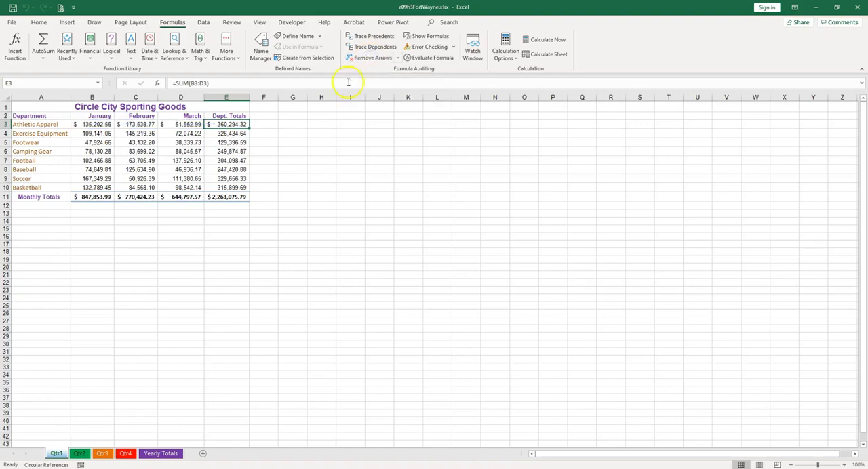
- On the Qtr2 sheet, fix the circular reference in cell E11 by changing its formula to =SUM(B11:D11)
{"action": "left_click", "coordinate": [81, 454]}
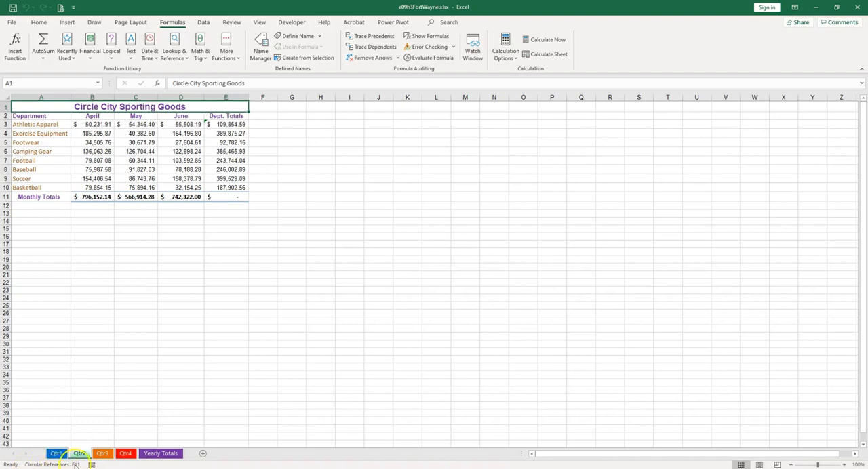
{"action": "left_click", "coordinate": [232, 124]}
{"action": "left_click", "coordinate": [233, 196]}
{"action": "double_click", "coordinate": [234, 196]}
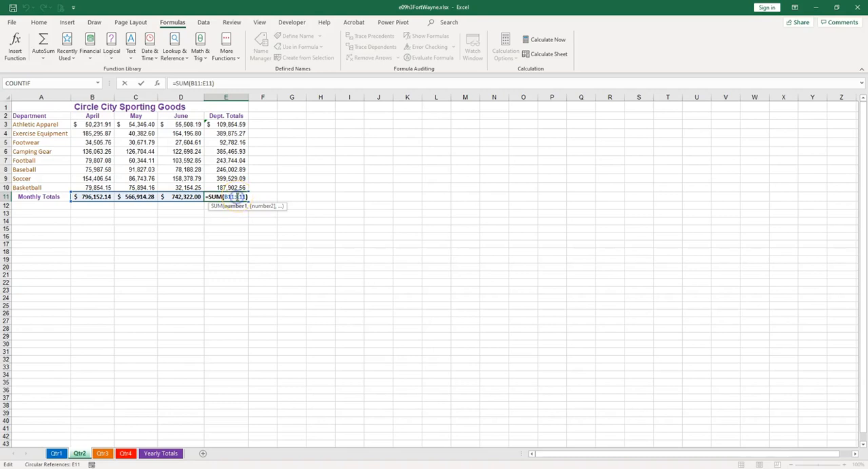
{"action": "type", "text": "d"}
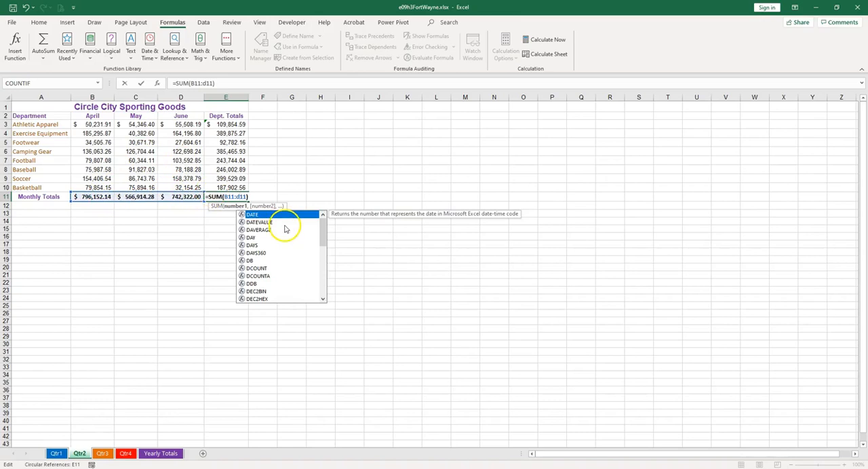
{"action": "key", "text": "Return"}
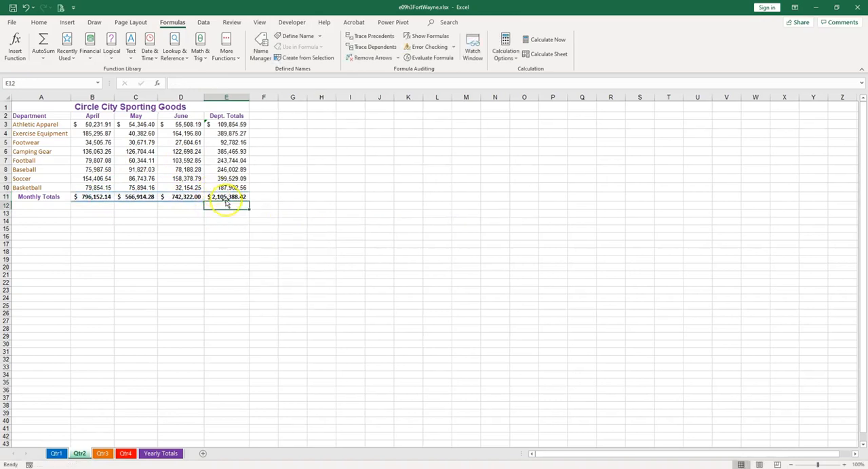
{"action": "double_click", "coordinate": [227, 197]}
{"action": "key", "text": "Escape"}
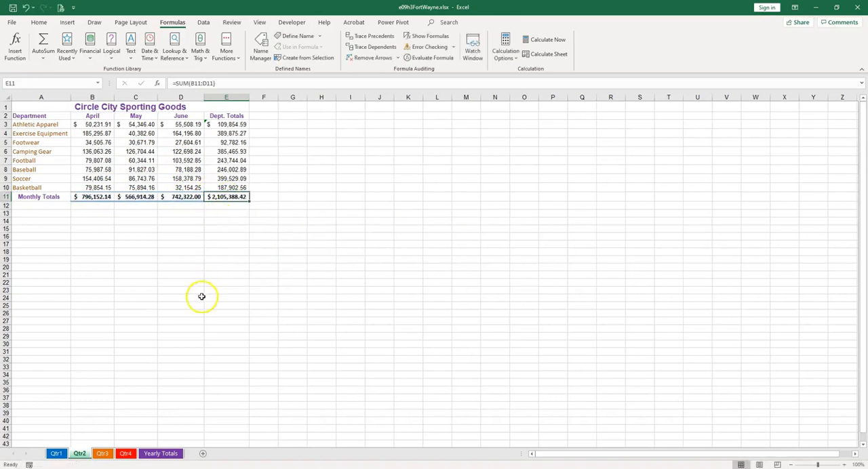
{"action": "left_click", "coordinate": [201, 281]}
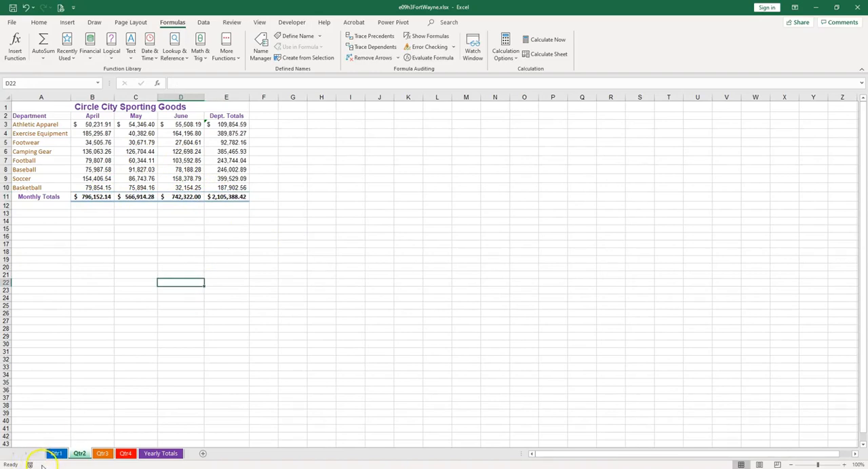
- Correct the Athletic Apparel total in cell E3 of Qtr2 by extending its formula to =SUM(B3:D3)
{"action": "left_click", "coordinate": [212, 124]}
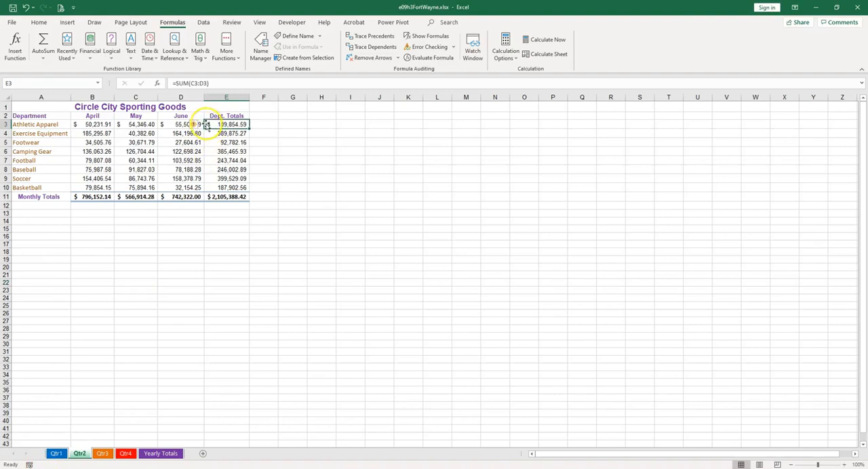
{"action": "mouse_move", "coordinate": [194, 125]}
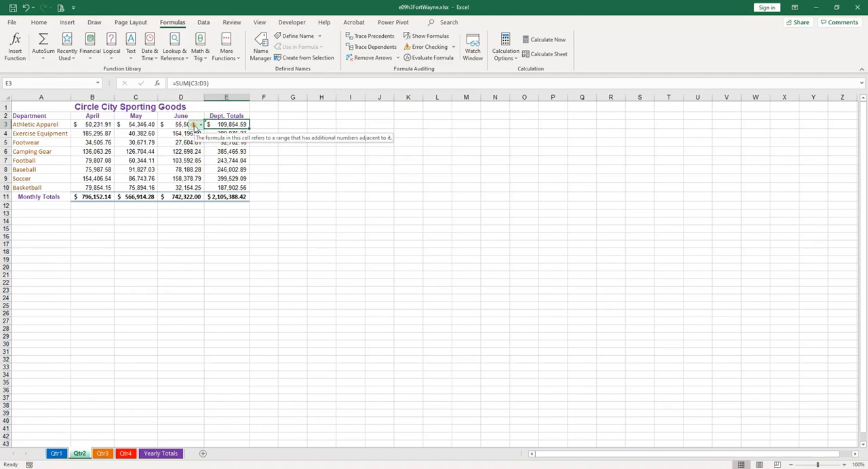
{"action": "double_click", "coordinate": [240, 124]}
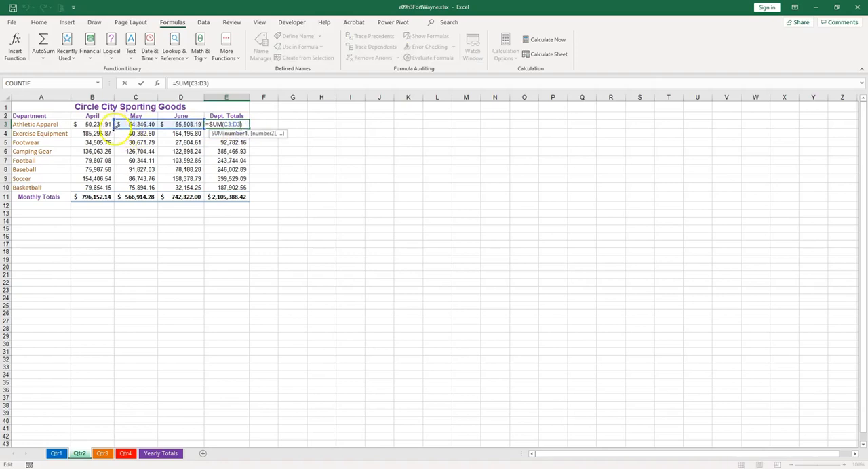
{"action": "left_click_drag", "start_coordinate": [115, 129], "coordinate": [85, 126]}
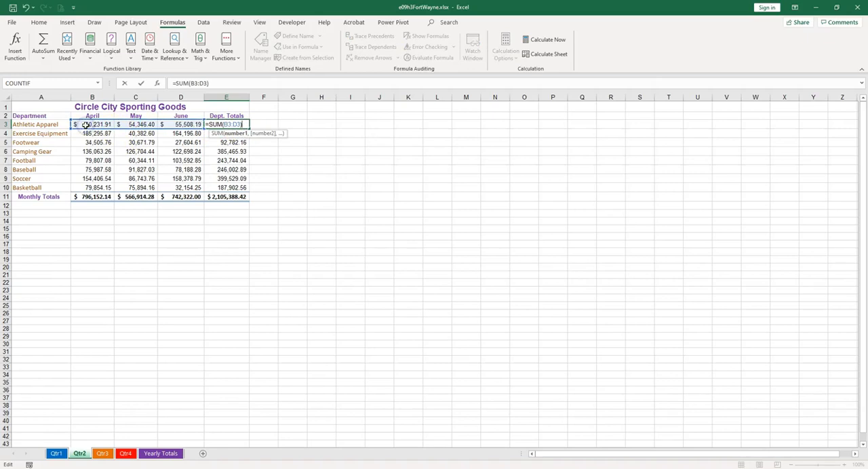
{"action": "key", "text": "Return"}
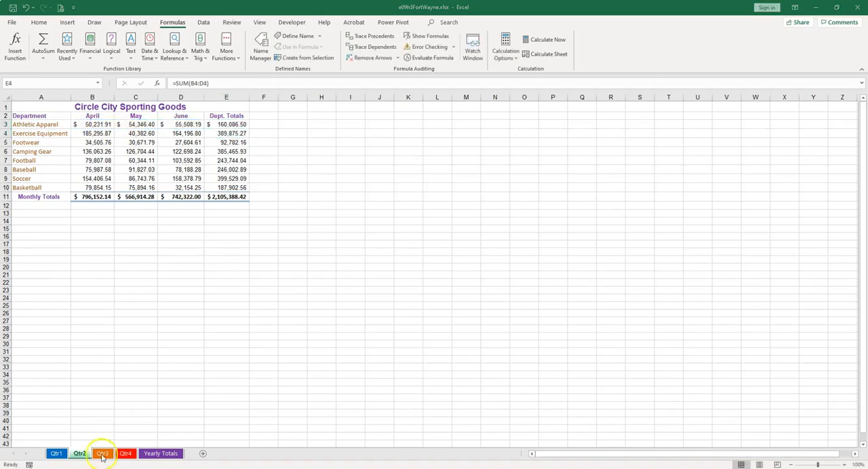
- Look through the Qtr3, Qtr4 and Yearly Totals sheets for remaining formula errors
{"action": "left_click", "coordinate": [102, 454]}
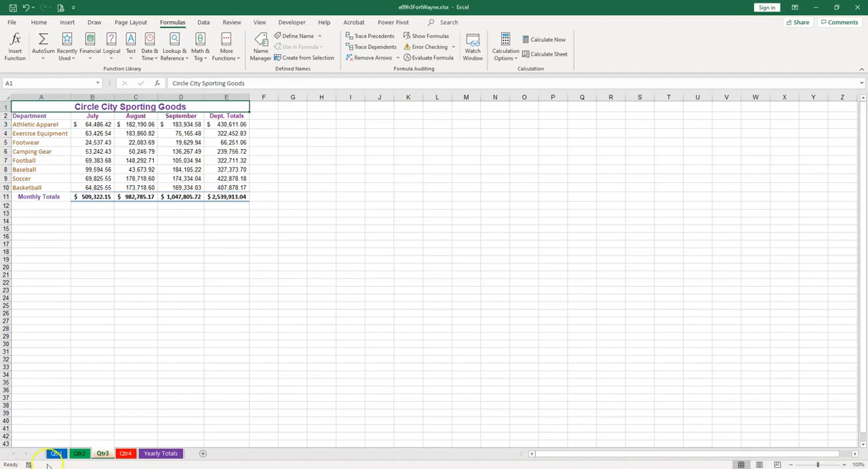
{"action": "left_click", "coordinate": [125, 454]}
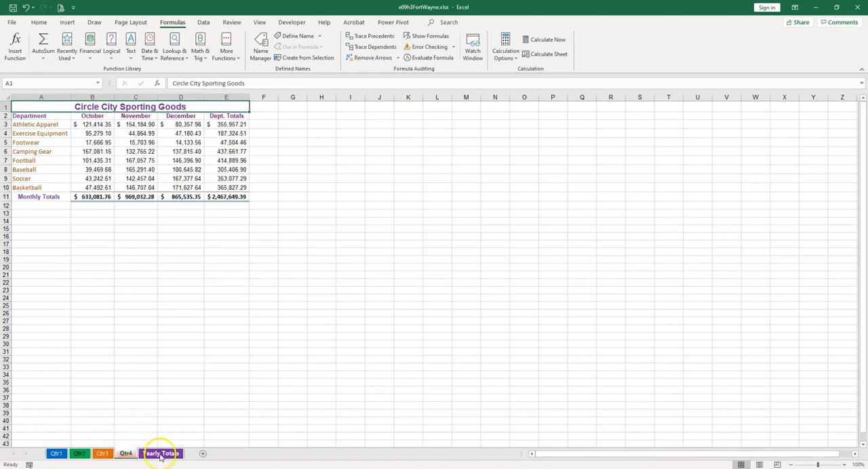
{"action": "left_click", "coordinate": [160, 455]}
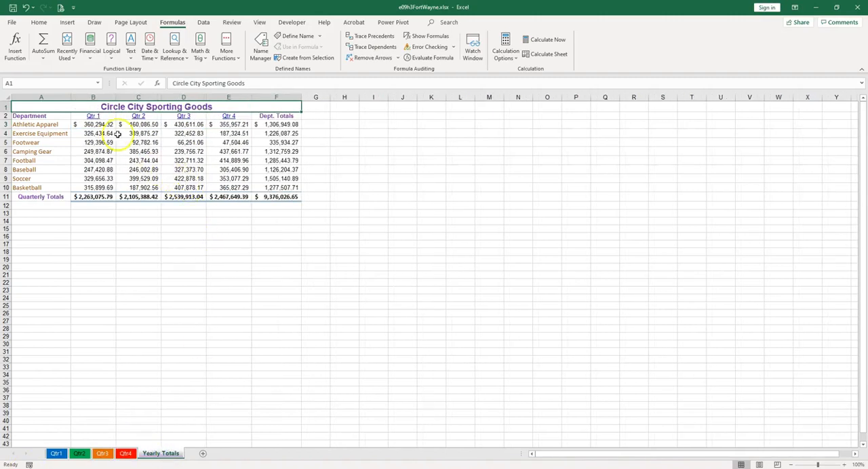
- Add the Athletic Apparel cells B3:F3 on the Yearly Totals sheet to the Watch Window
{"action": "left_click_drag", "start_coordinate": [95, 124], "coordinate": [274, 126]}
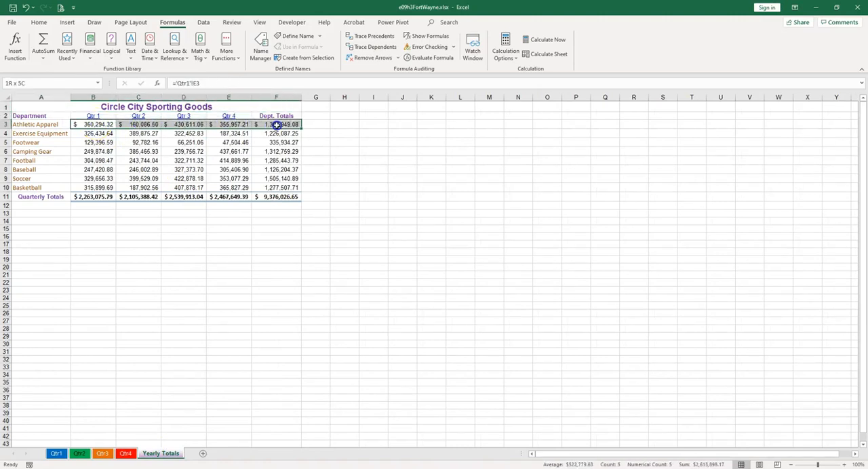
{"action": "left_click", "coordinate": [126, 454]}
{"action": "left_click", "coordinate": [190, 125]}
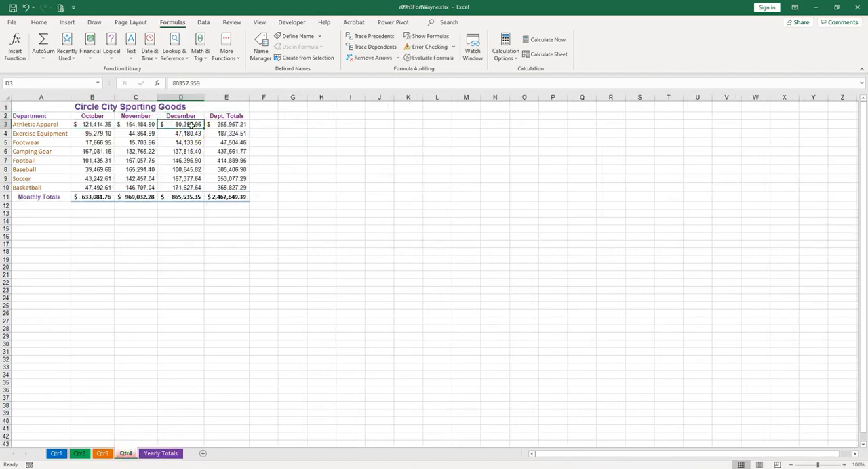
{"action": "left_click", "coordinate": [161, 454]}
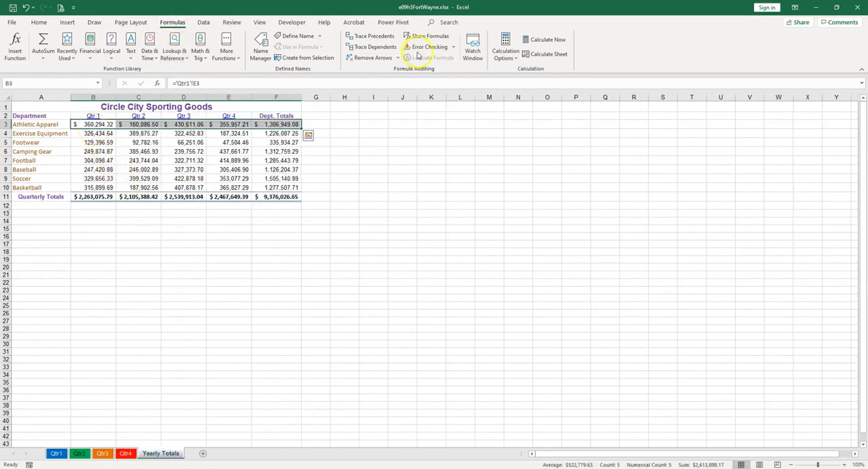
{"action": "left_click", "coordinate": [472, 48]}
{"action": "left_click_drag", "start_coordinate": [530, 319], "coordinate": [286, 238]}
{"action": "left_click", "coordinate": [260, 255]}
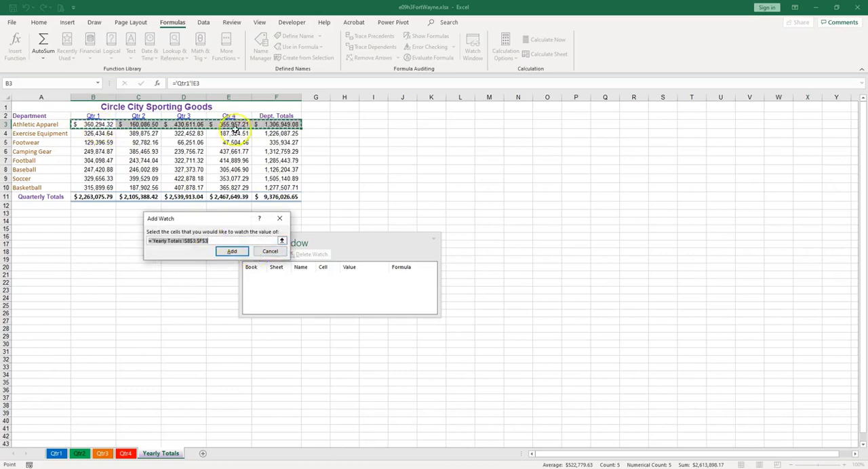
{"action": "left_click", "coordinate": [232, 252]}
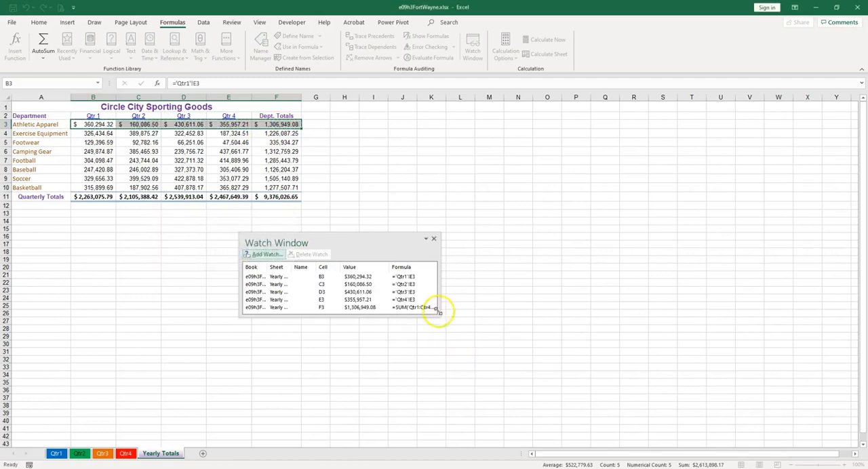
- Enlarge the Watch Window and widen its Sheet column to show the full sheet names
{"action": "left_click_drag", "start_coordinate": [440, 318], "coordinate": [581, 398]}
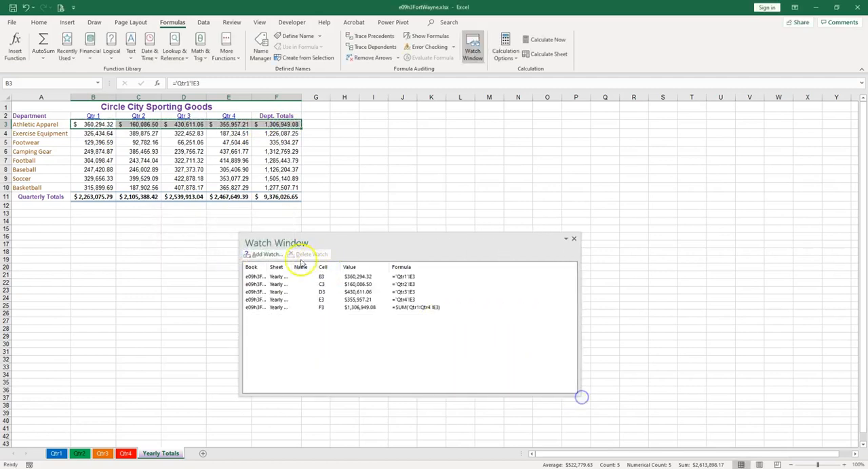
{"action": "left_click_drag", "start_coordinate": [291, 267], "coordinate": [331, 269]}
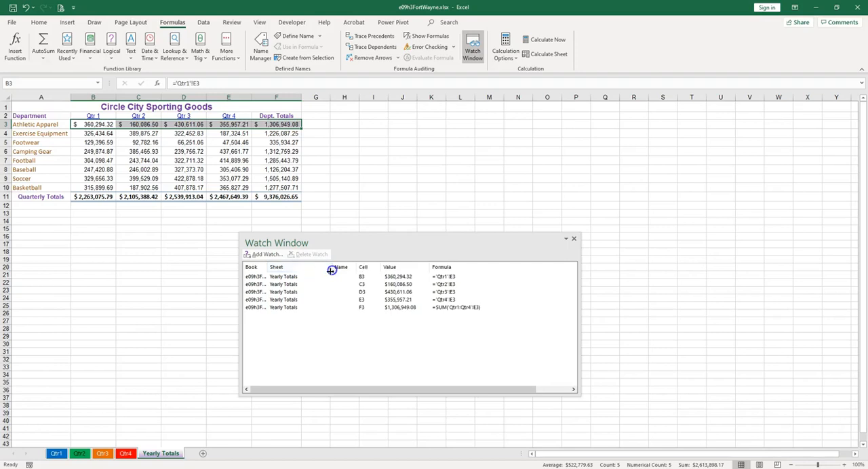
- Widen the Watch Window's Book column to show the full file name and set Athletic Apparel's December sales in D3 of Qtr4 to 175000
{"action": "left_click_drag", "start_coordinate": [269, 268], "coordinate": [306, 267]}
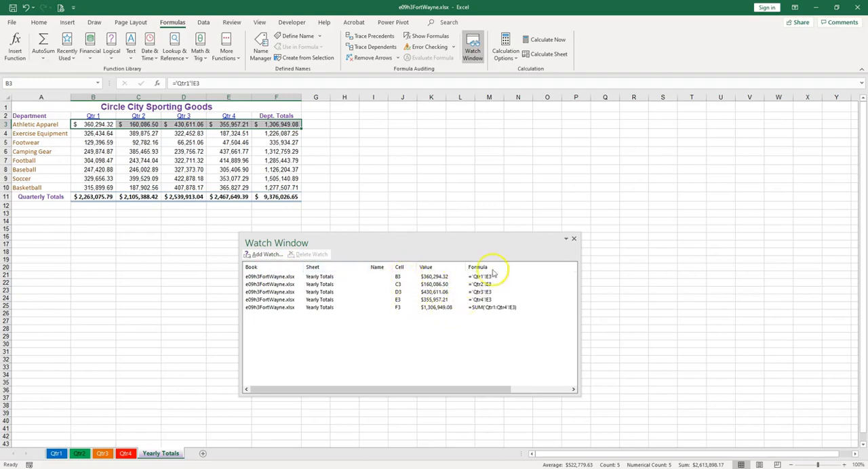
{"action": "left_click", "coordinate": [151, 456]}
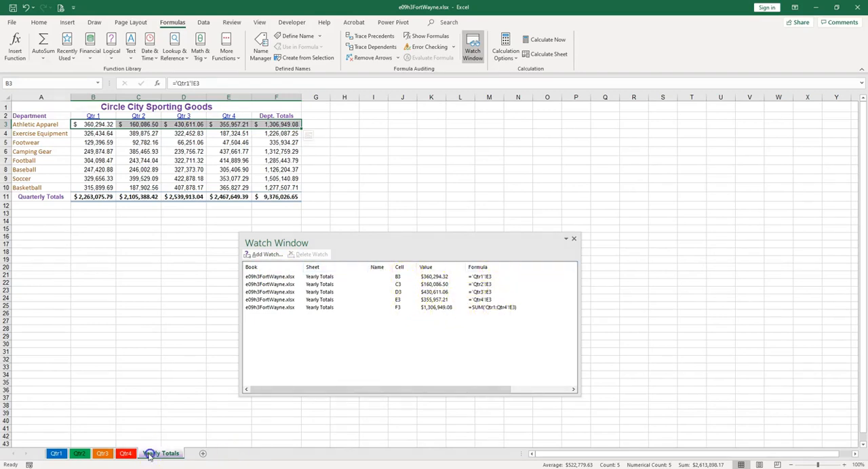
{"action": "left_click", "coordinate": [125, 454]}
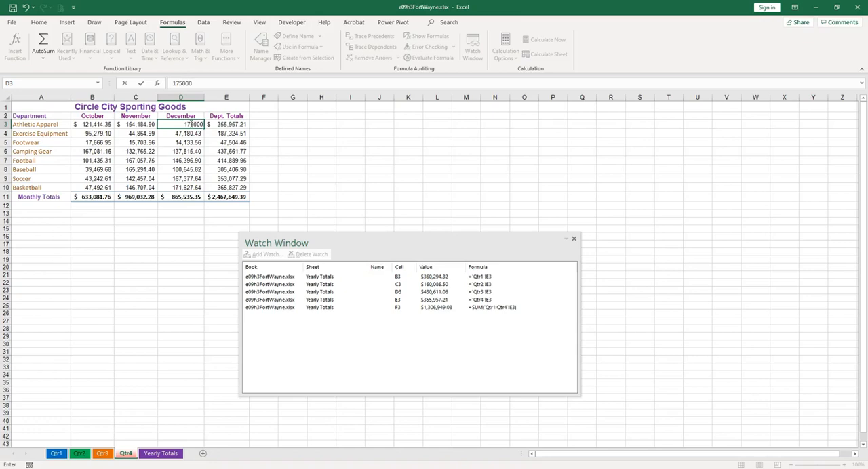
- Compare the Athletic Apparel Qtr 4 and department totals on the Yearly Totals sheet with the watched values
{"action": "left_click", "coordinate": [161, 453]}
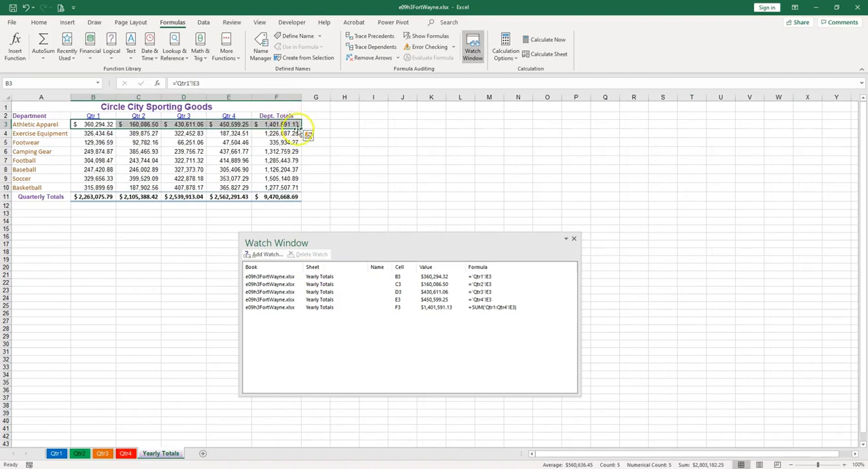
{"action": "left_click", "coordinate": [232, 125]}
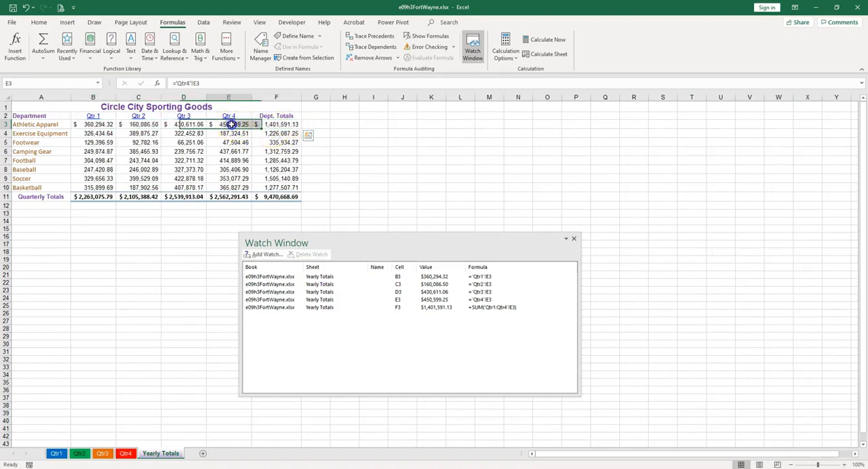
{"action": "left_click", "coordinate": [271, 124]}
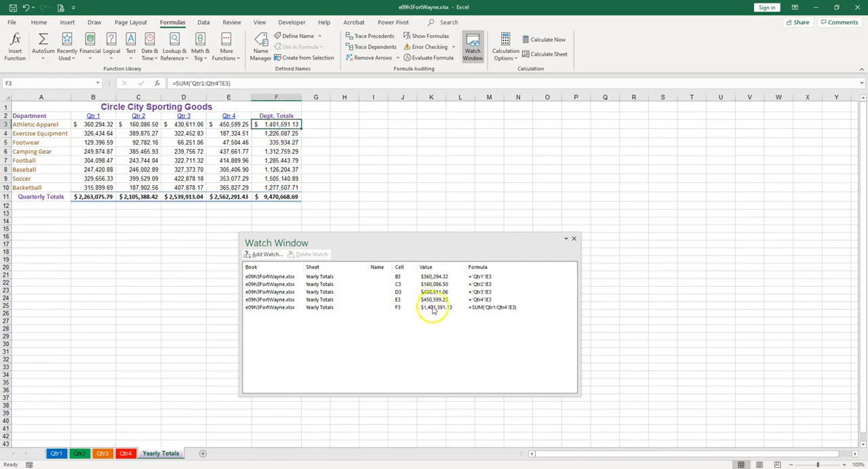
- Undo and redo the December sales change while observing the watched totals, and close the Watch Window
{"action": "left_click", "coordinate": [26, 7]}
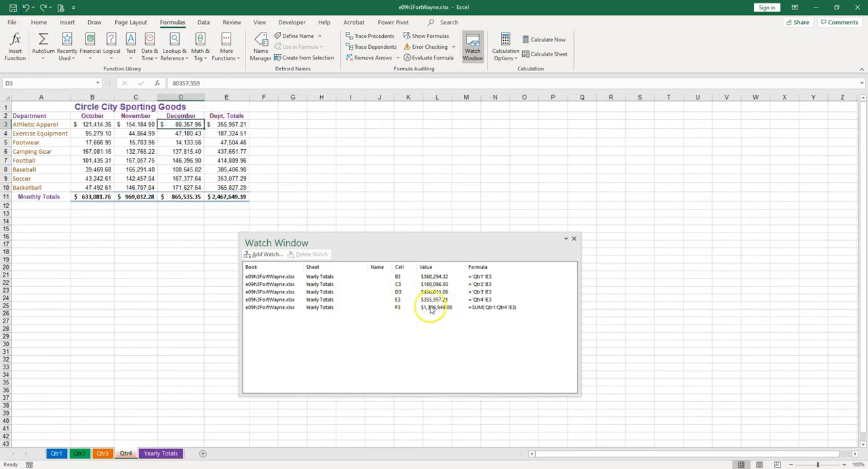
{"action": "left_click", "coordinate": [43, 8]}
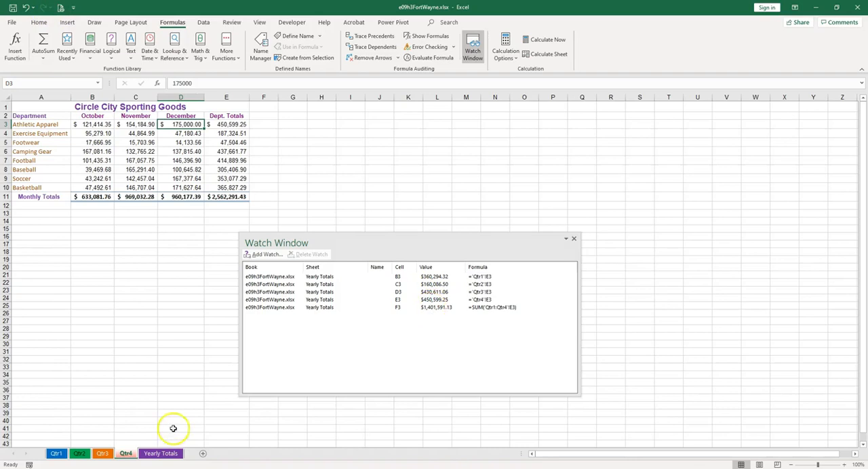
{"action": "left_click", "coordinate": [575, 240]}
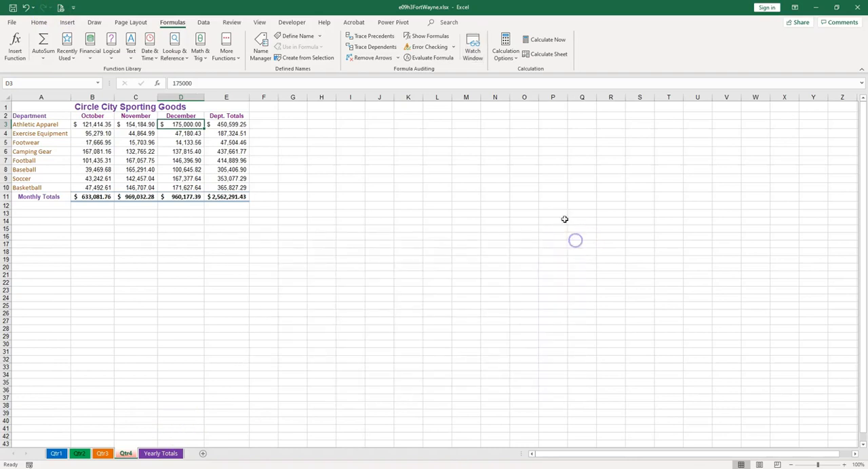
- Autofit the Dept. Totals column E on the Qtr4 sheet
{"action": "left_click", "coordinate": [150, 143]}
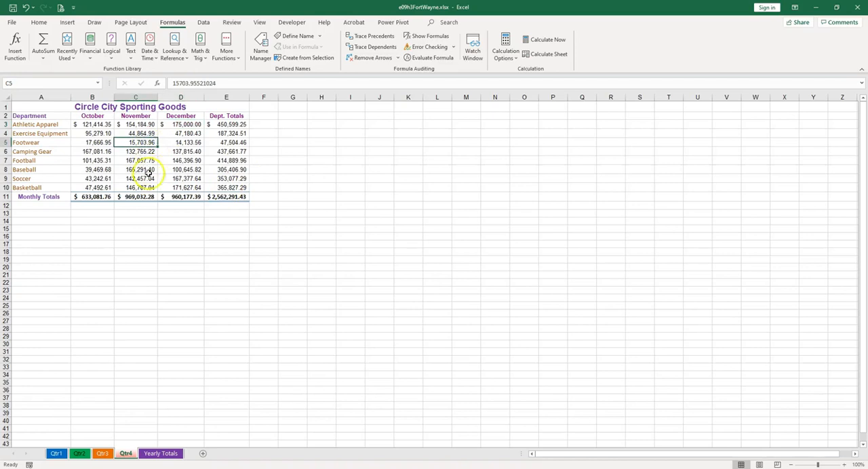
{"action": "scroll", "coordinate": [148, 174], "scroll_direction": "up", "scroll_amount": 1}
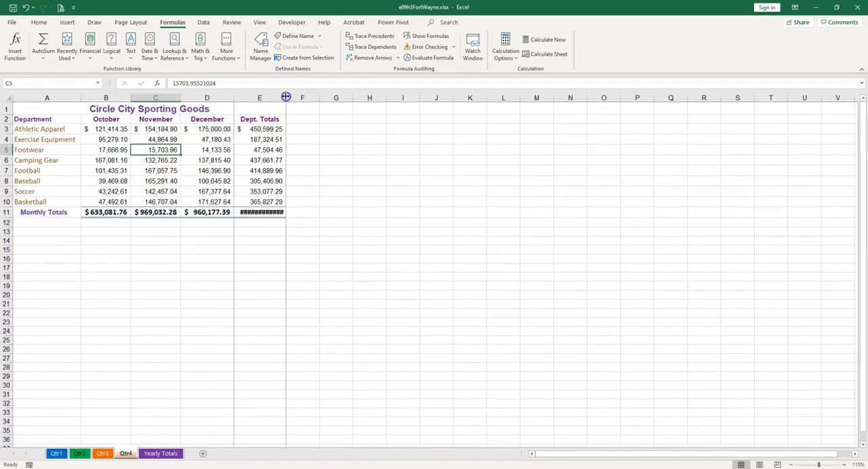
{"action": "double_click", "coordinate": [286, 98]}
- Set a data validation rule for Exercise Equipment cells B4:E4 on Qtr4 that allows decimals less than or equal to 500000
{"action": "left_click_drag", "start_coordinate": [117, 139], "coordinate": [268, 143]}
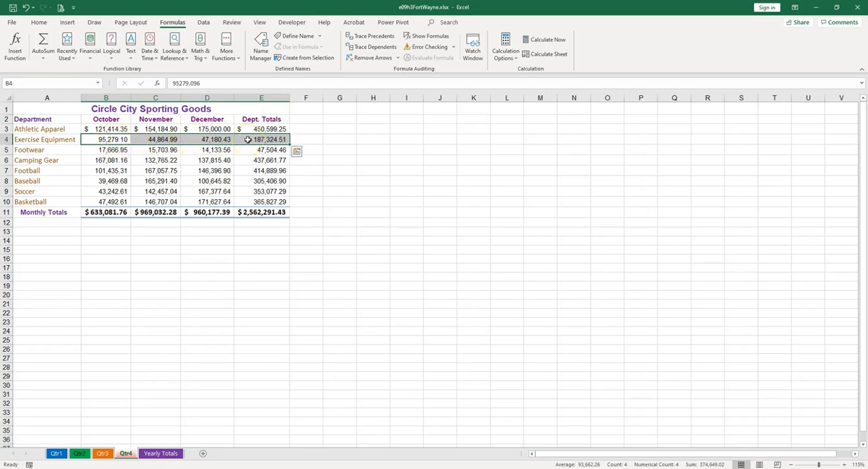
{"action": "left_click", "coordinate": [203, 23]}
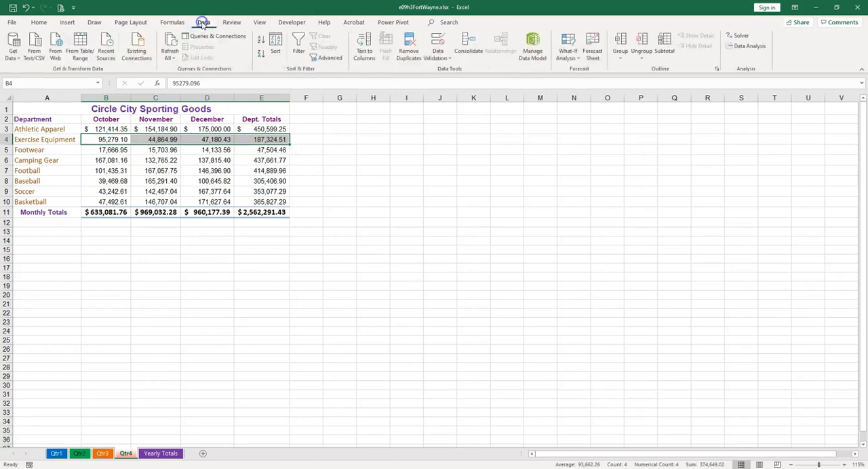
{"action": "left_click", "coordinate": [444, 59]}
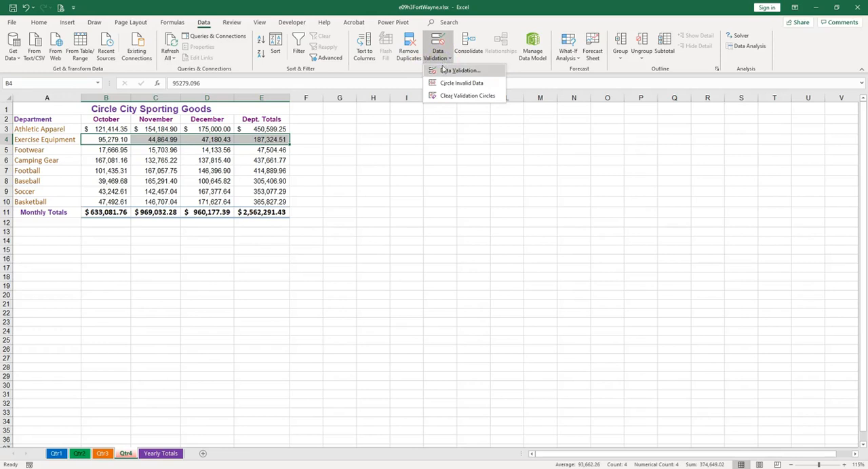
{"action": "left_click", "coordinate": [460, 70]}
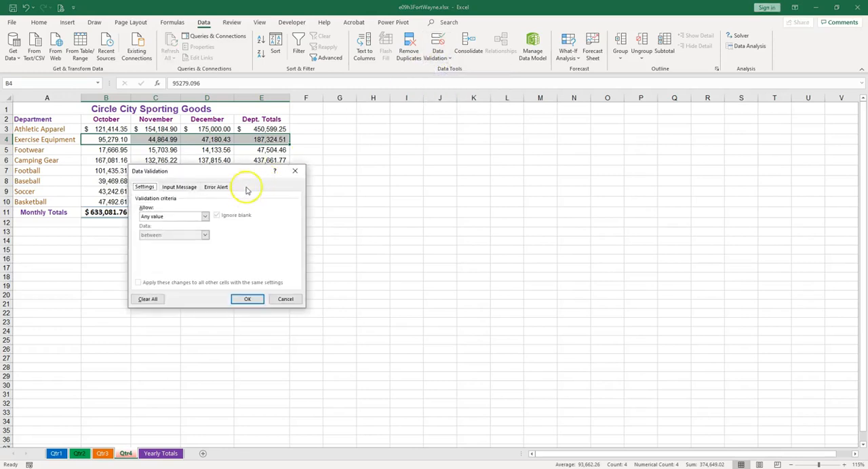
{"action": "left_click_drag", "start_coordinate": [203, 175], "coordinate": [471, 147]}
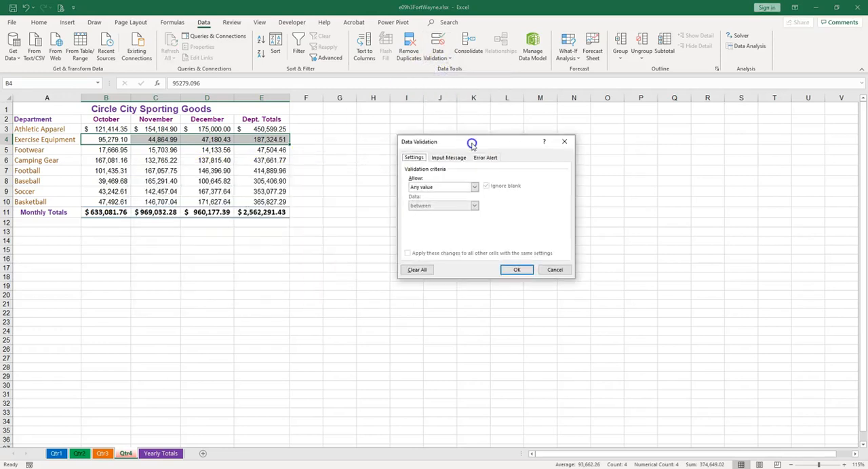
{"action": "left_click", "coordinate": [464, 188]}
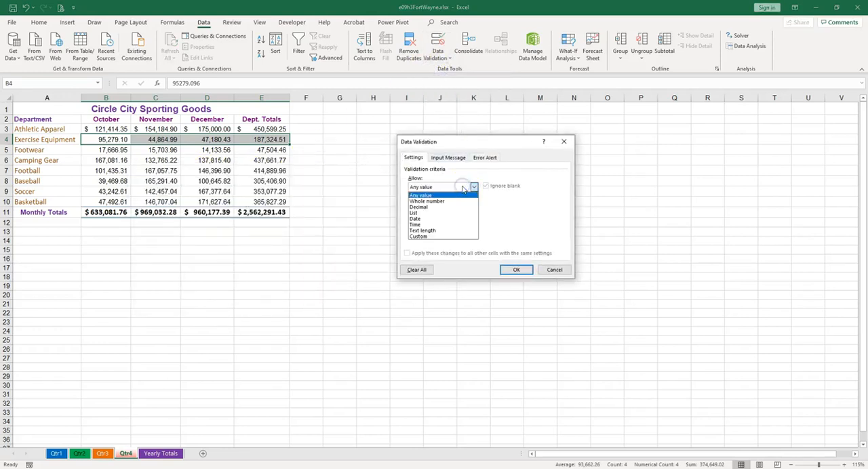
{"action": "left_click", "coordinate": [429, 206]}
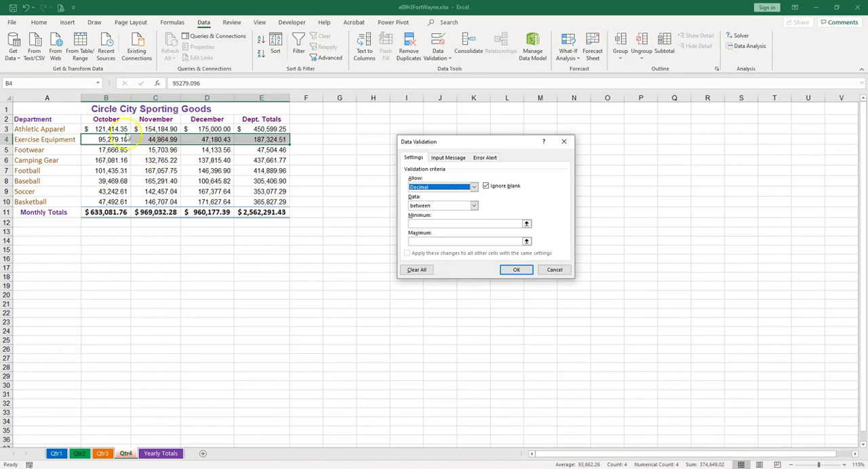
{"action": "left_click", "coordinate": [431, 206]}
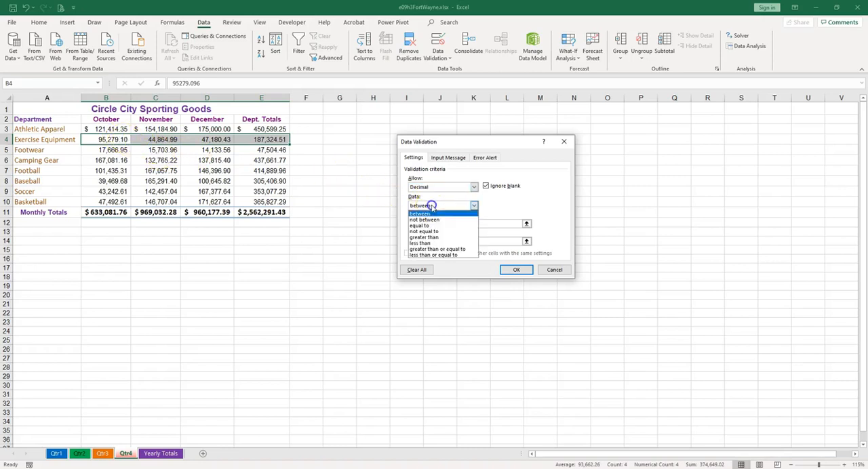
{"action": "left_click", "coordinate": [451, 256]}
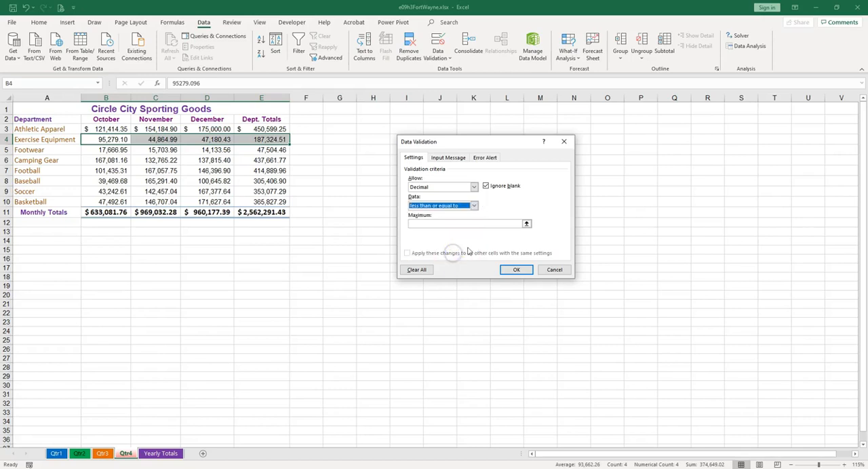
{"action": "left_click", "coordinate": [435, 226]}
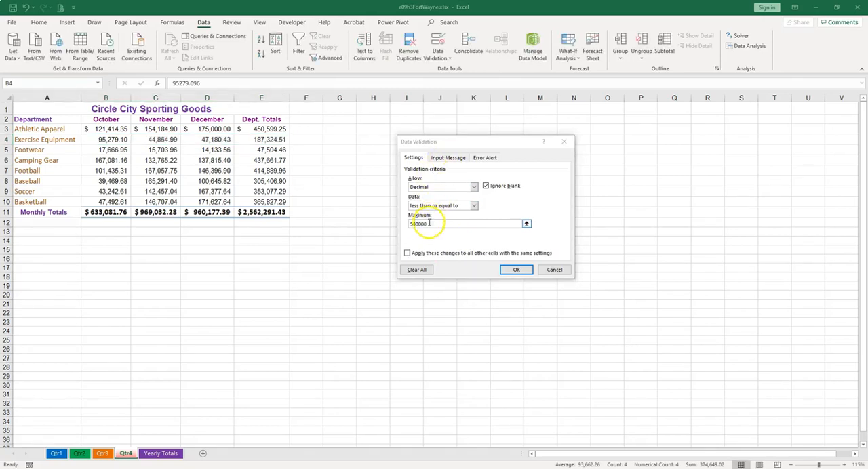
- Add an input message titled "Sales Data" with the text "Enter the sales amount for the respective month."
{"action": "left_click", "coordinate": [452, 160]}
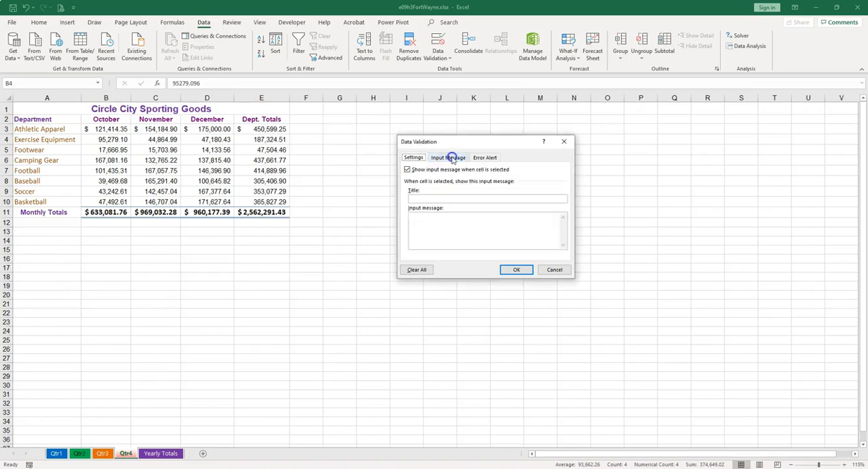
{"action": "left_click", "coordinate": [445, 199]}
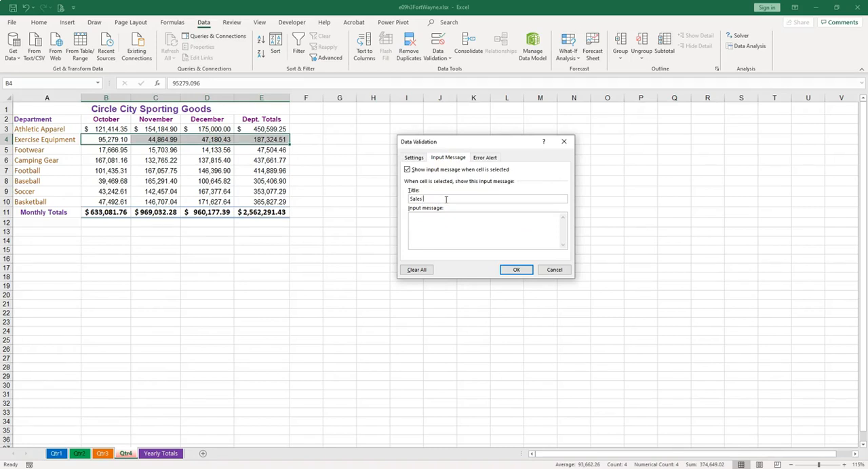
{"action": "left_click", "coordinate": [455, 229]}
{"action": "type", "text": "Enter the sales amount for the respective month."}
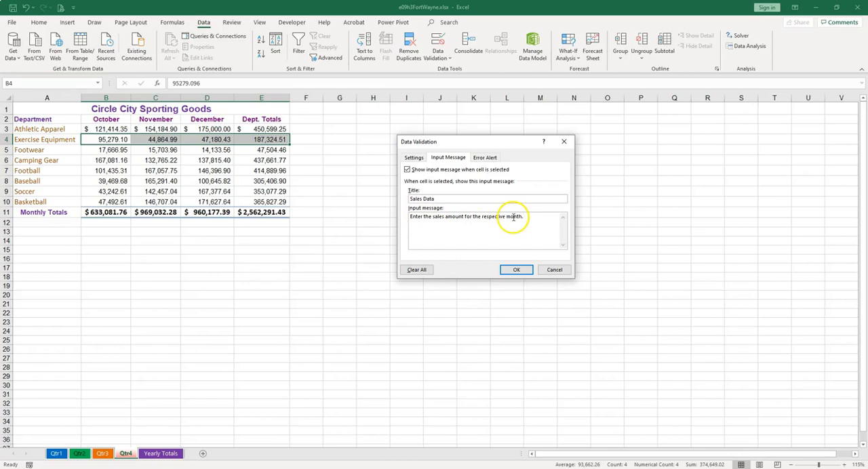
- Apply a Warning error alert titled "Potentially Invalid Data" with the message "The projected maximum is $500,000. However if actual sales are higher, enter the actual value."
{"action": "left_click", "coordinate": [495, 160]}
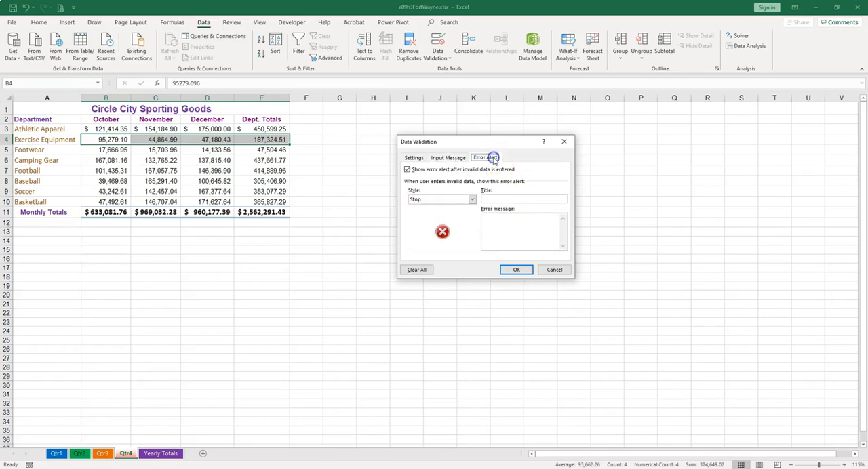
{"action": "left_click", "coordinate": [471, 200]}
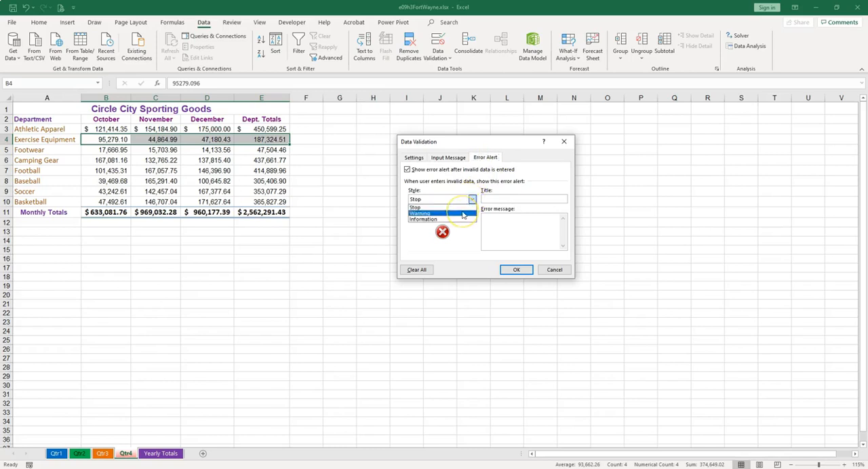
{"action": "left_click", "coordinate": [463, 213]}
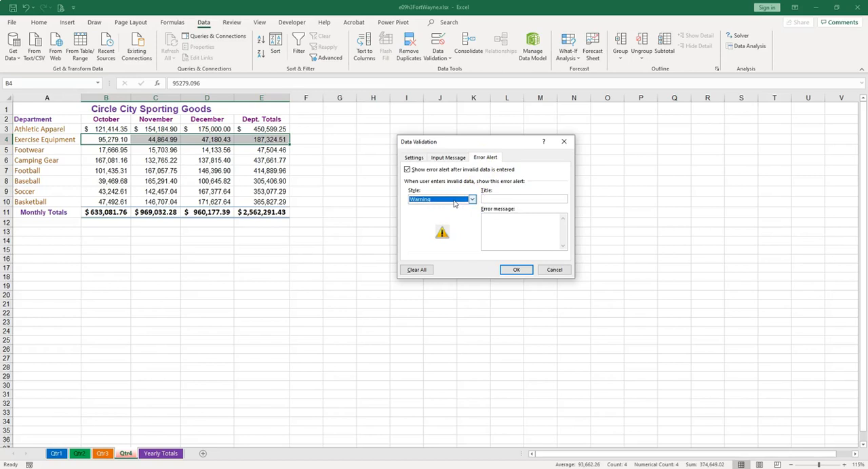
{"action": "left_click", "coordinate": [492, 198]}
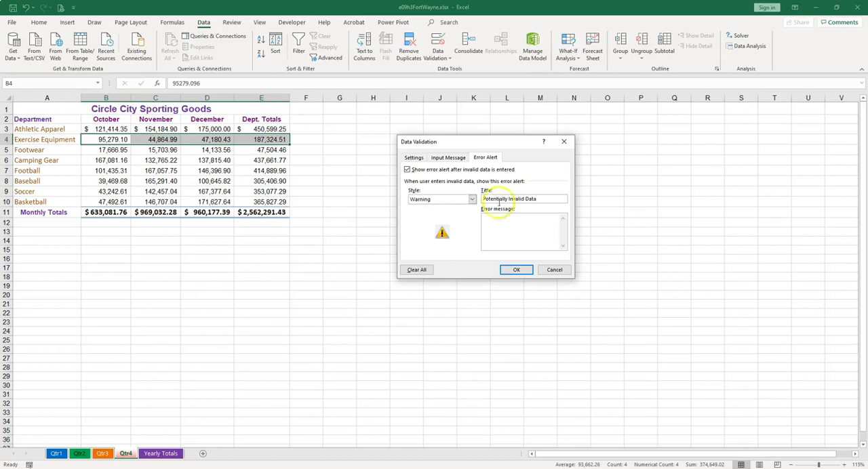
{"action": "left_click", "coordinate": [523, 232]}
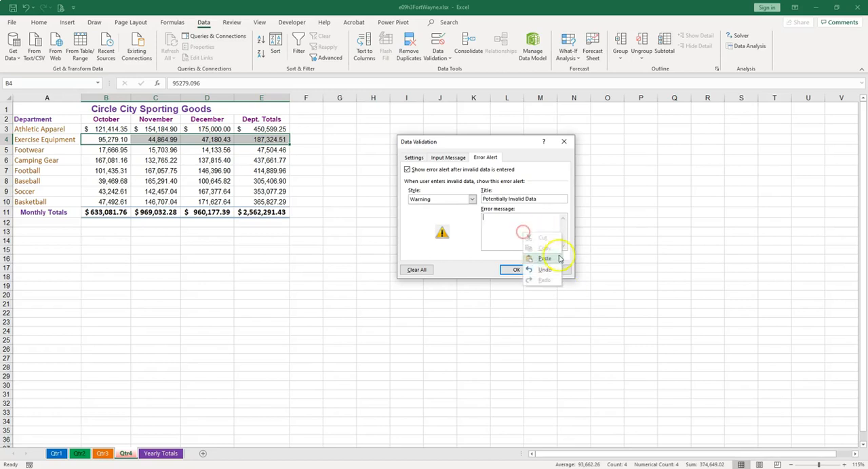
{"action": "left_click", "coordinate": [550, 261]}
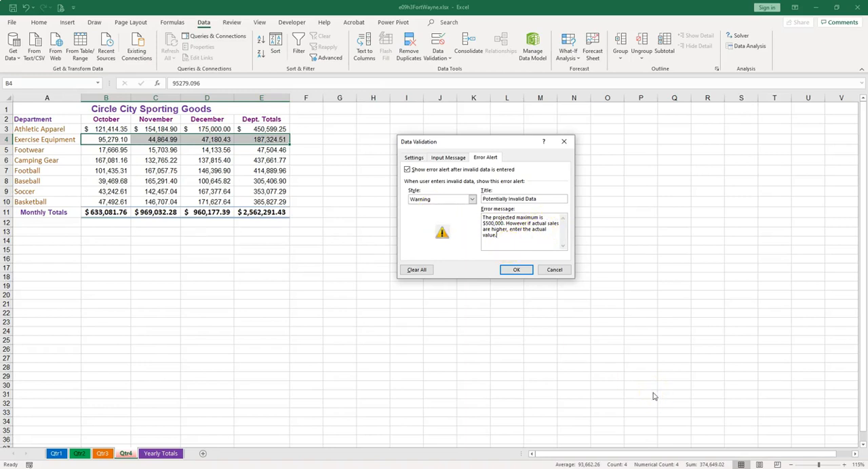
{"action": "left_click", "coordinate": [524, 270]}
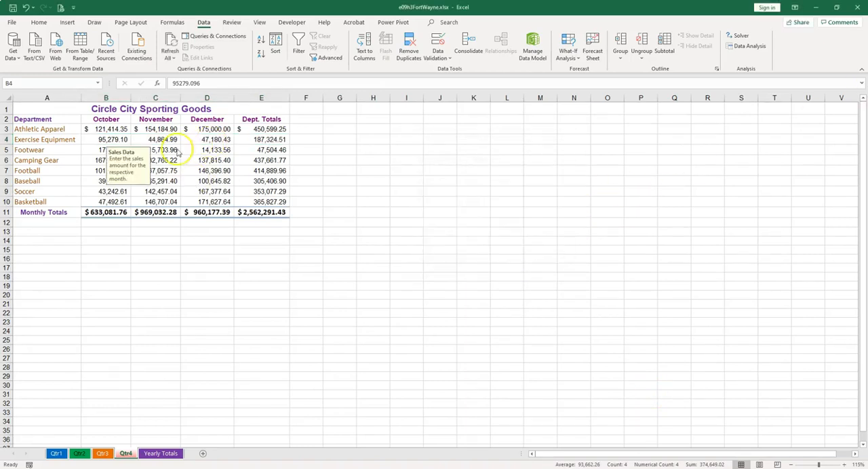
- Test the validation by entering 600000 as December Exercise Equipment sales in D4 and accept the value despite the warning
{"action": "left_click", "coordinate": [141, 136]}
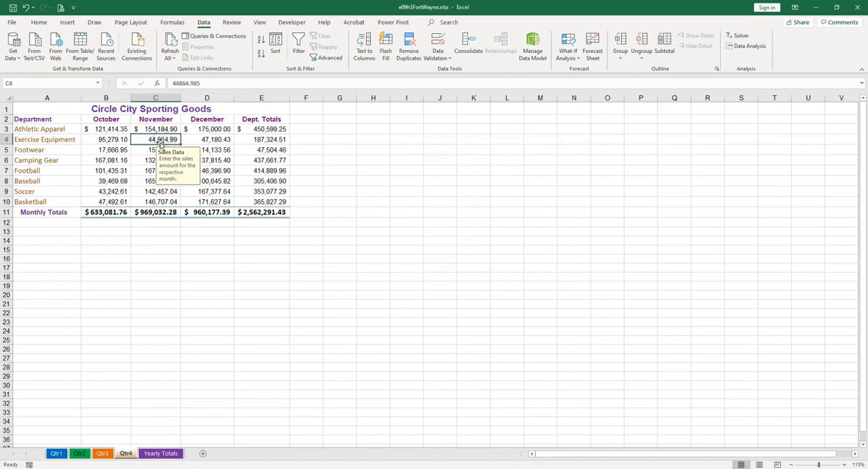
{"action": "left_click", "coordinate": [209, 140]}
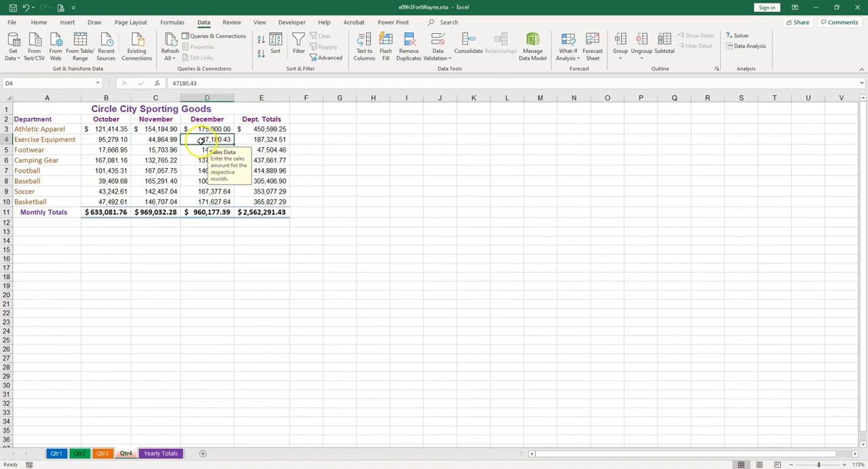
{"action": "type", "text": "600000"}
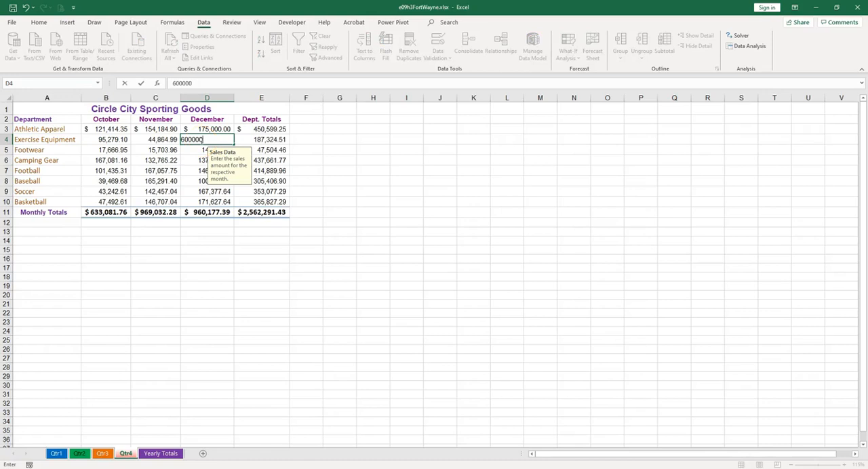
{"action": "key", "text": "Return"}
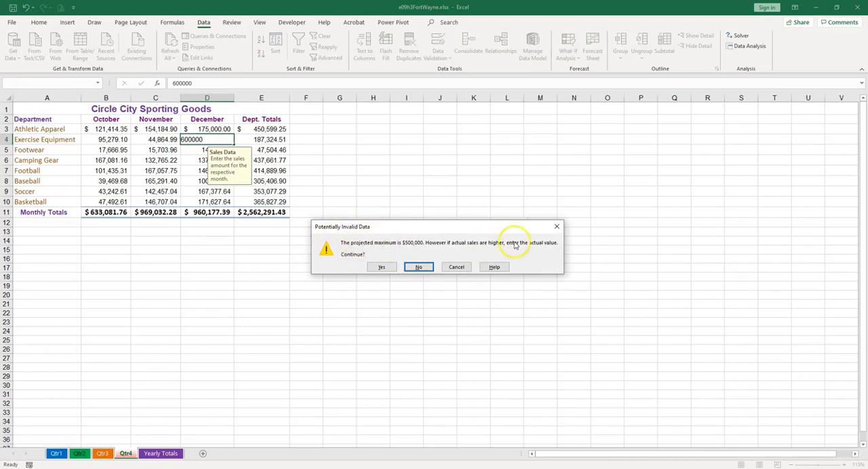
{"action": "left_click", "coordinate": [382, 267]}
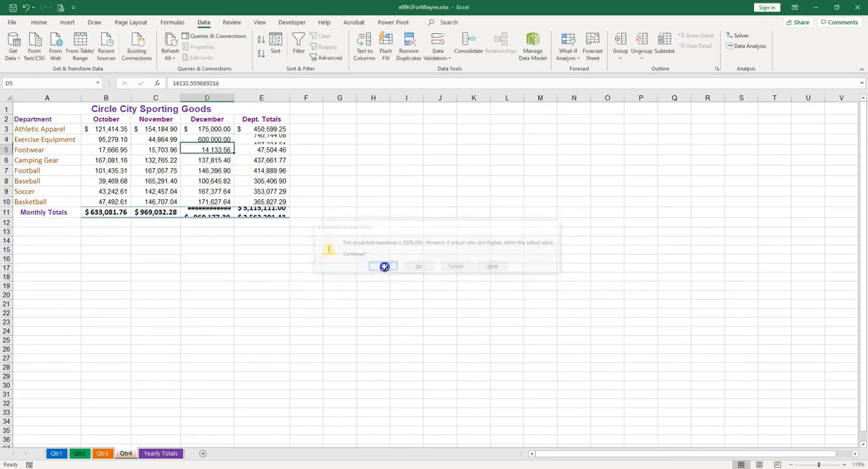
- Autofit the December column D and circle the invalid data on the Qtr4 sheet
{"action": "double_click", "coordinate": [233, 98]}
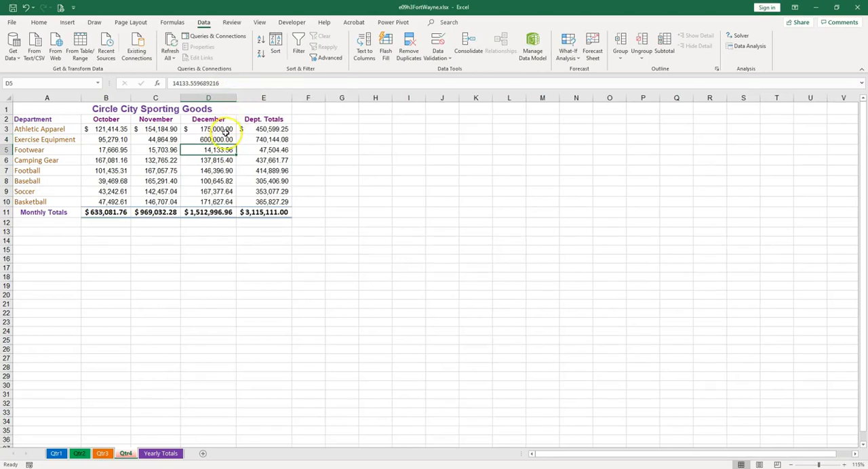
{"action": "left_click", "coordinate": [446, 60]}
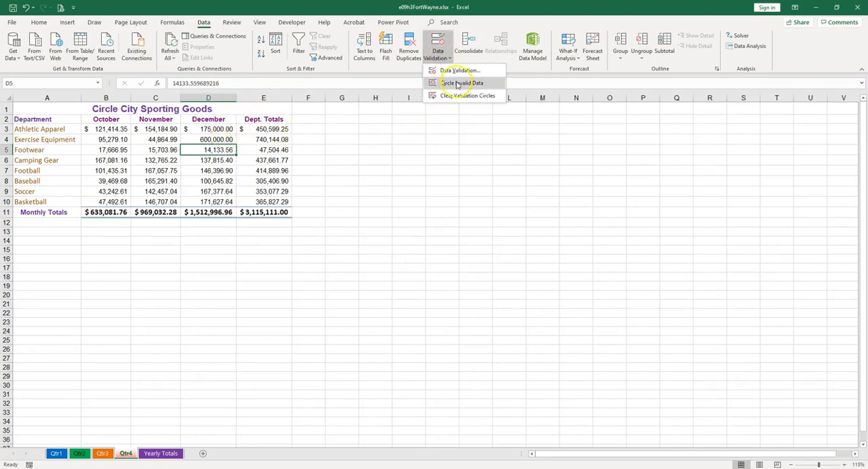
{"action": "left_click", "coordinate": [457, 84]}
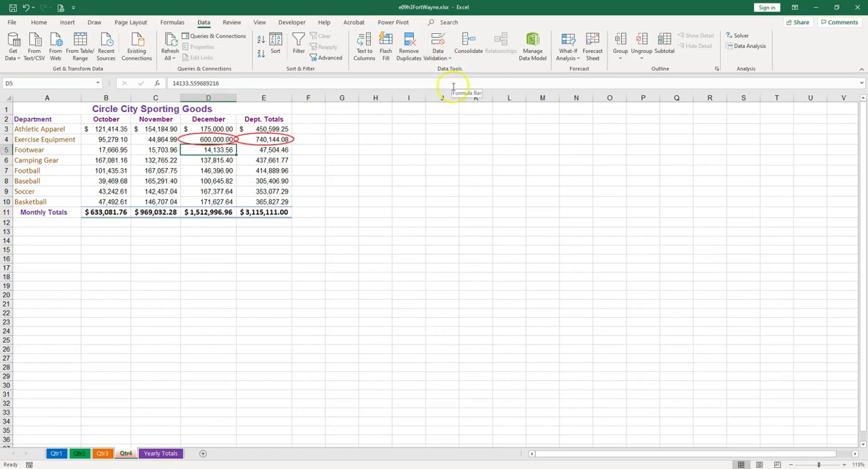
- Clear all data validation settings from the Exercise Equipment total in E4 and check the input messages of the monthly cells in row 4
{"action": "left_click", "coordinate": [271, 139]}
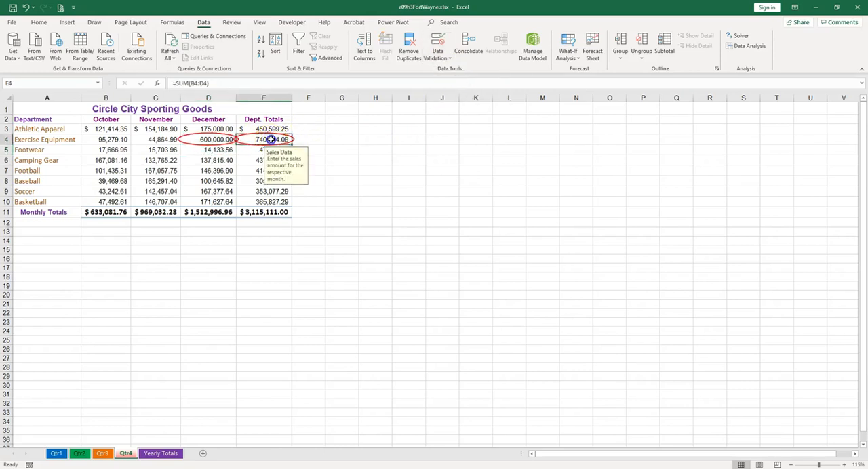
{"action": "left_click", "coordinate": [263, 140]}
{"action": "left_click", "coordinate": [269, 139]}
{"action": "left_click", "coordinate": [263, 139]}
{"action": "left_click", "coordinate": [437, 58]}
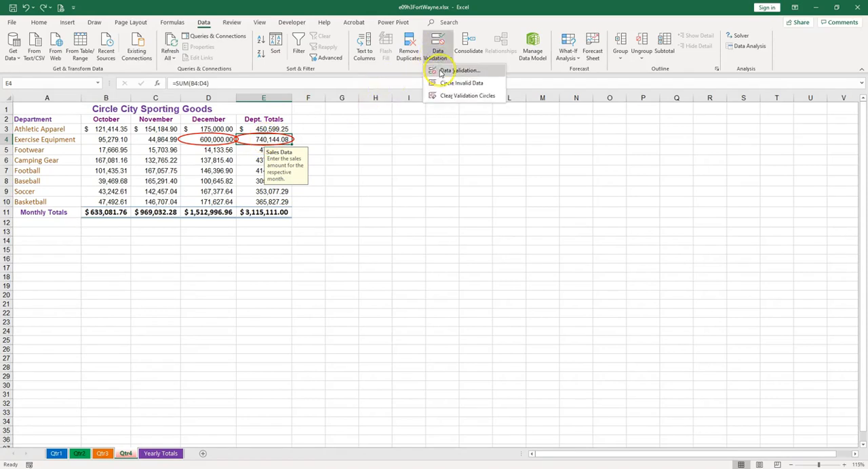
{"action": "left_click", "coordinate": [440, 70]}
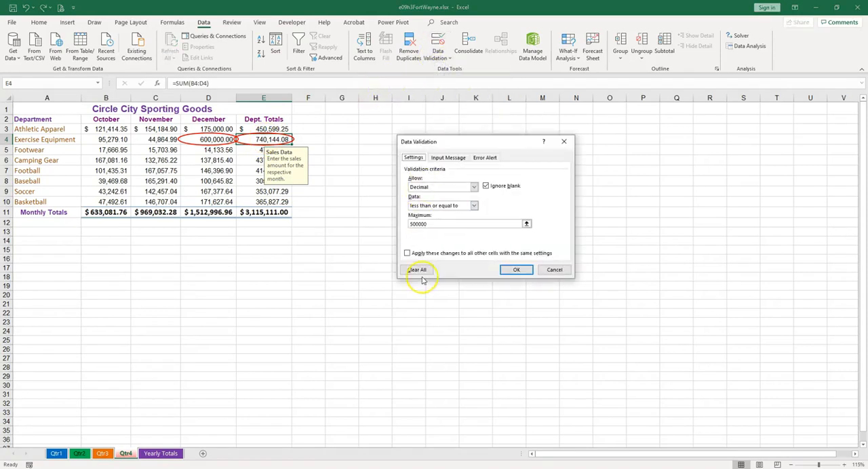
{"action": "left_click", "coordinate": [415, 270]}
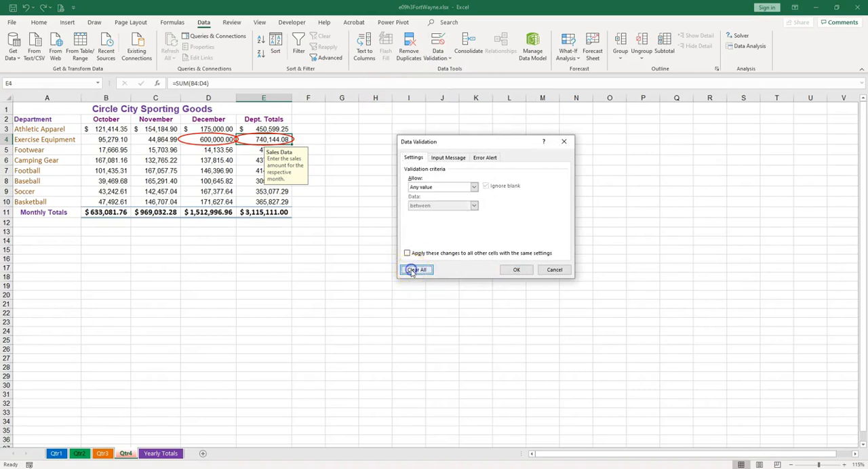
{"action": "left_click", "coordinate": [516, 270]}
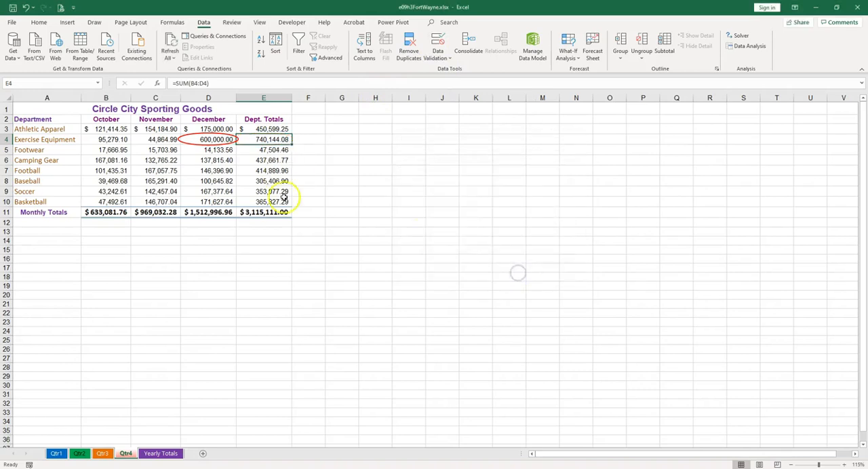
{"action": "left_click", "coordinate": [221, 142]}
{"action": "left_click", "coordinate": [168, 140]}
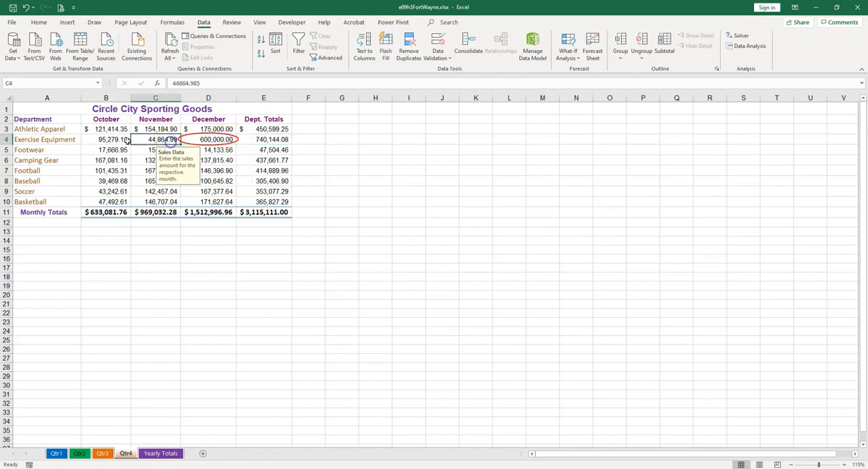